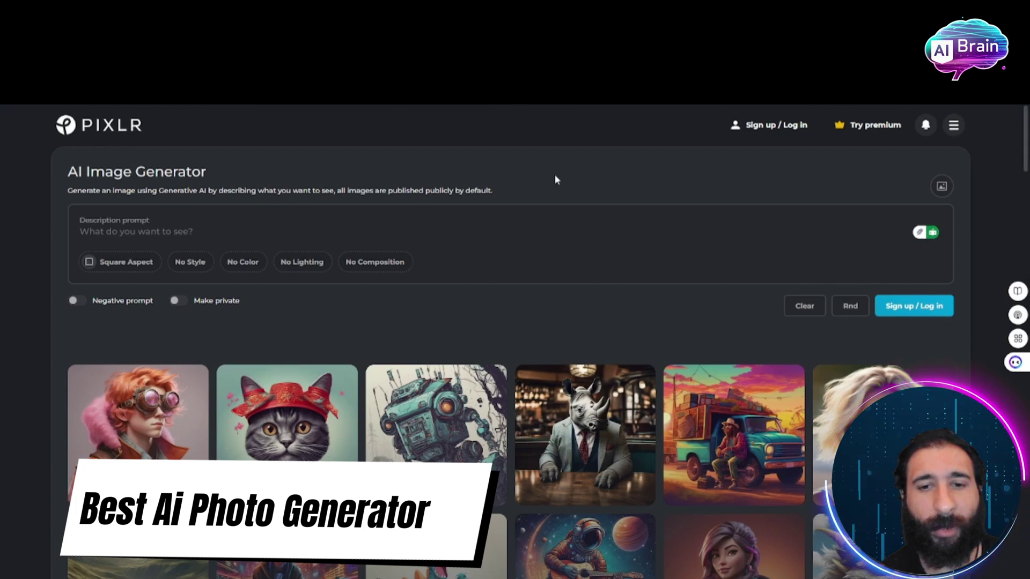
Go full screen and preview the Aspect, Style, Color, Lighting and Composition options, keeping all defaults
key(F11)
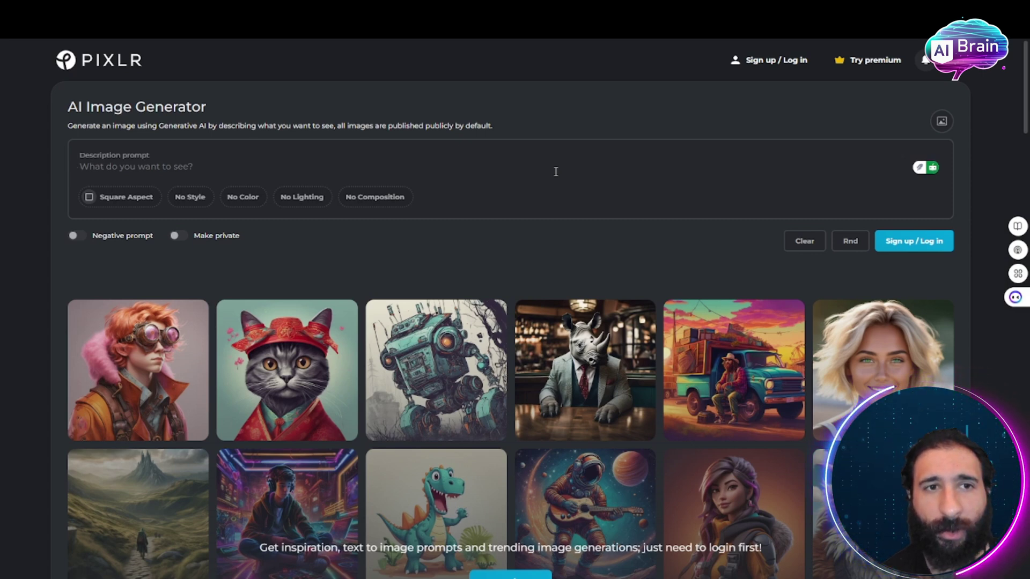
click(127, 198)
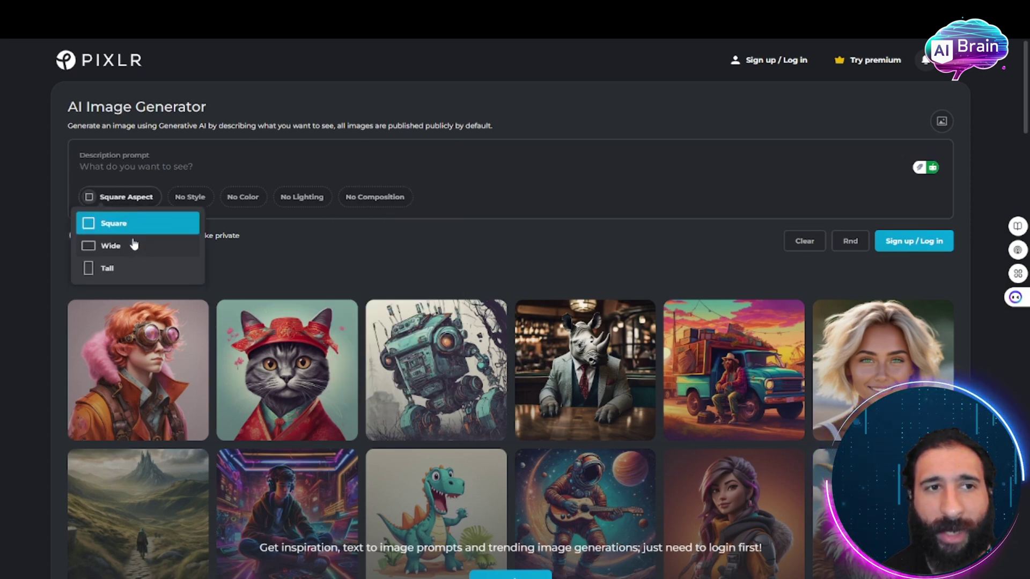
click(189, 197)
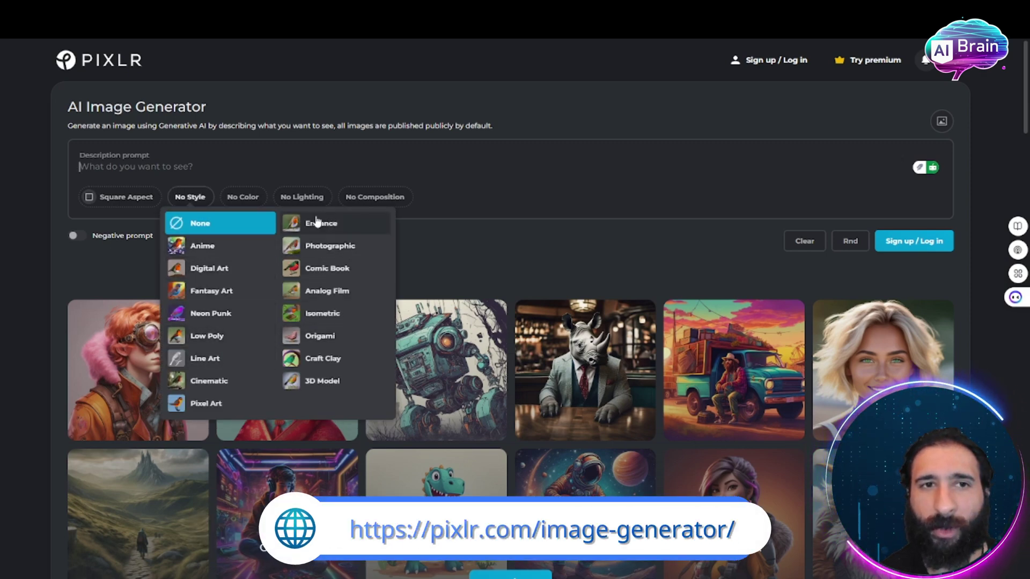
click(302, 197)
click(242, 197)
click(362, 196)
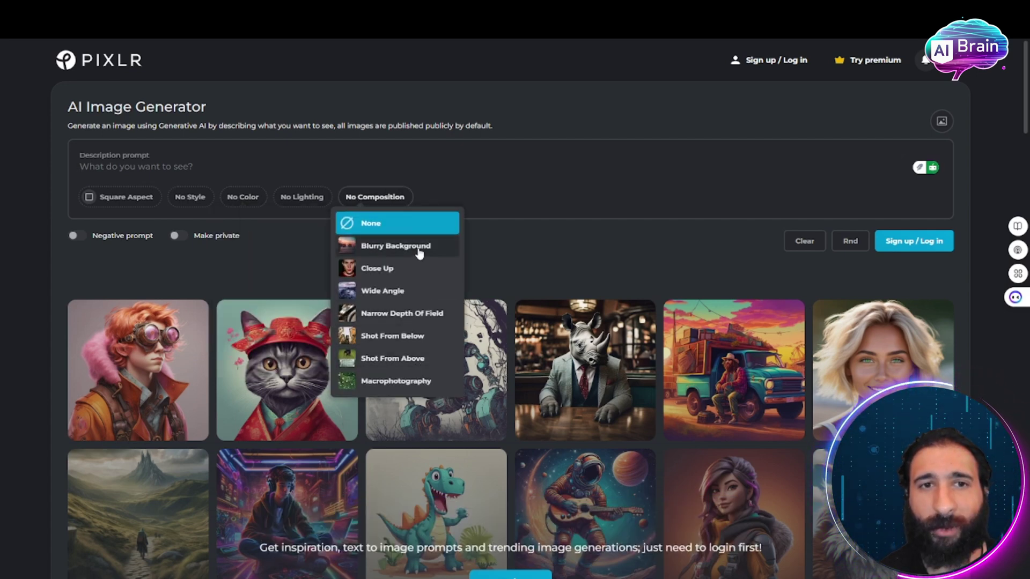
click(505, 163)
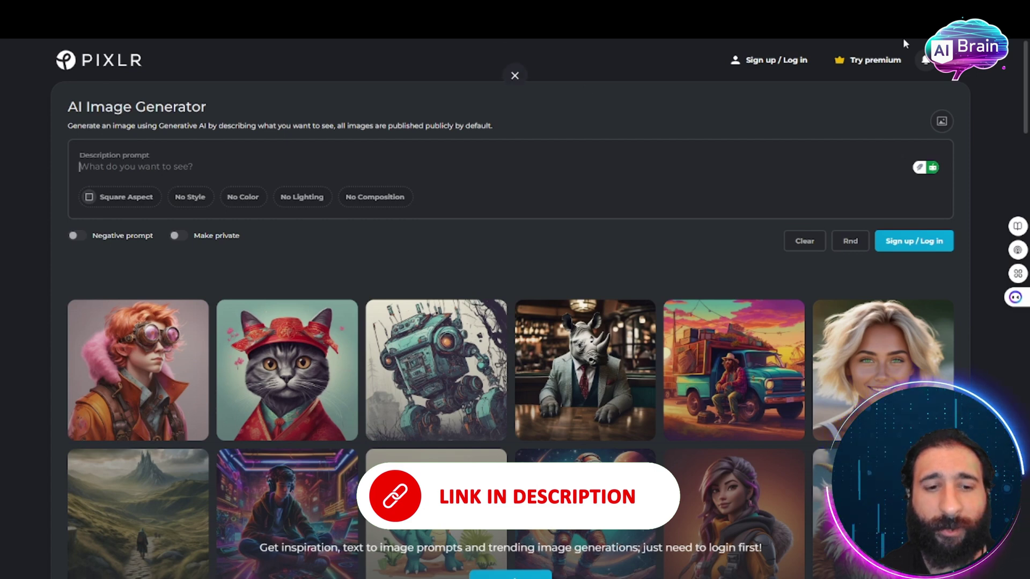
Enter the prompt 'a frog with a tophat' with Anime style and Warm Tone colour
text(a )
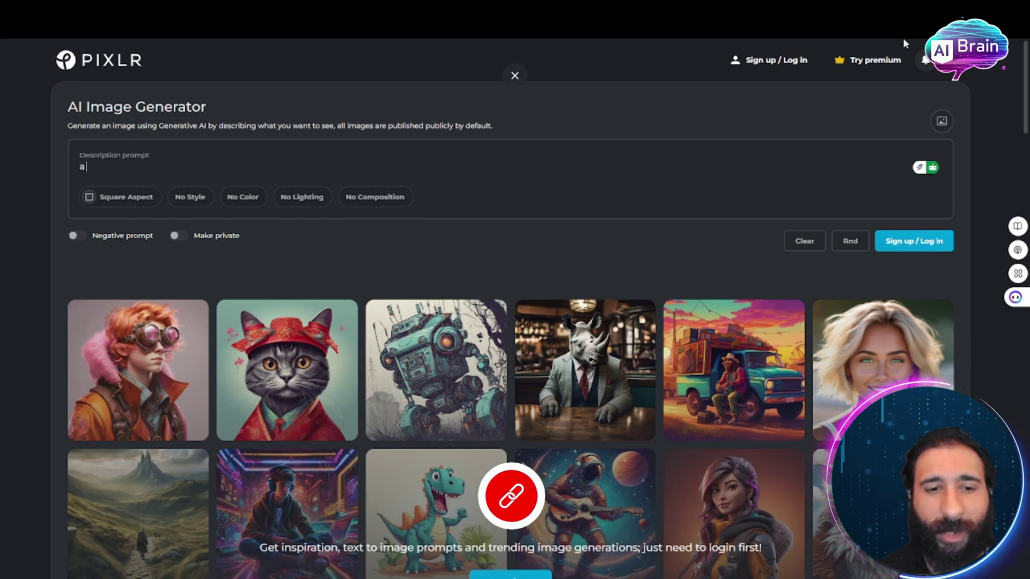
text(frog with a tophat)
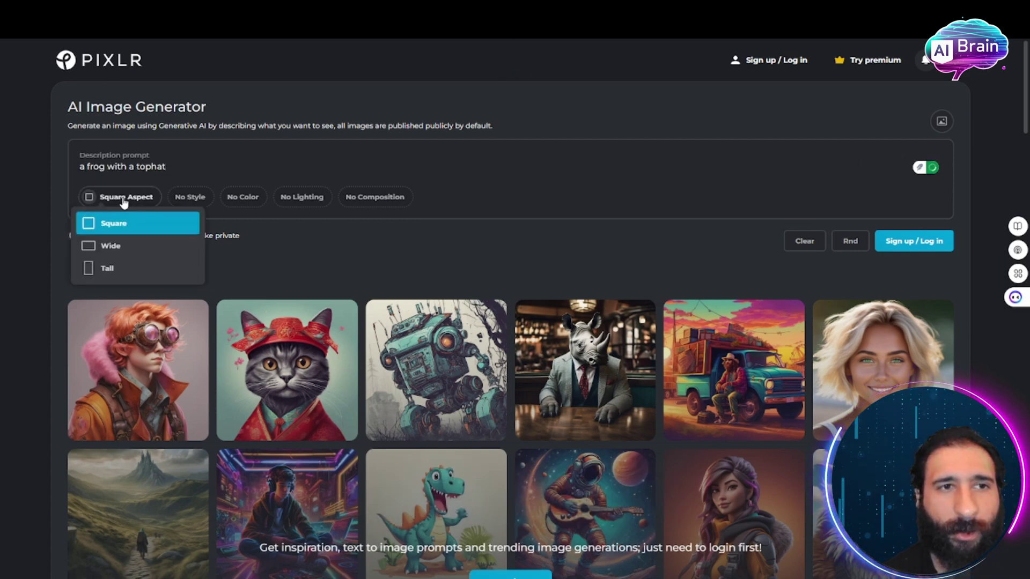
mouse_move(189, 198)
click(214, 243)
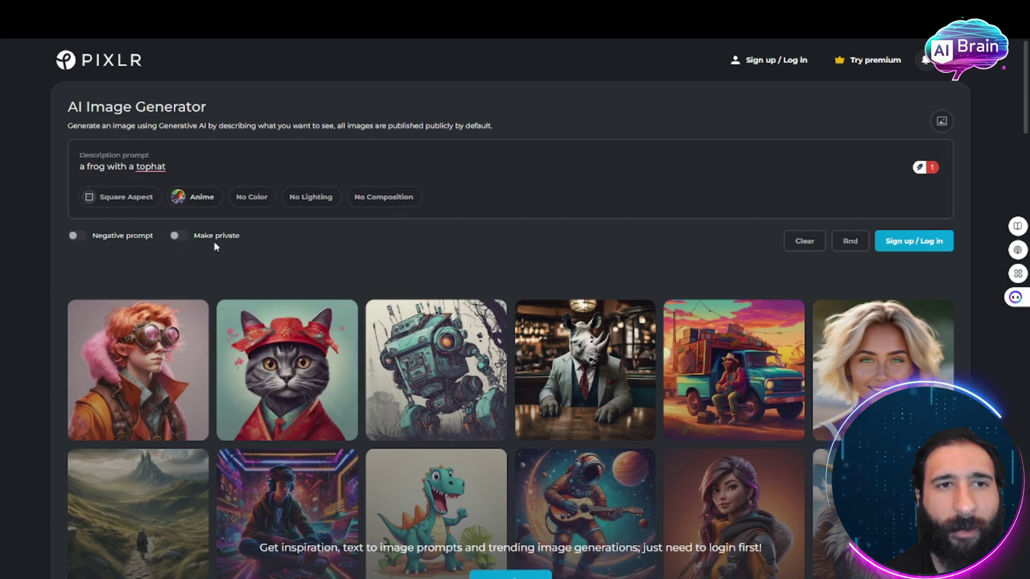
mouse_move(252, 201)
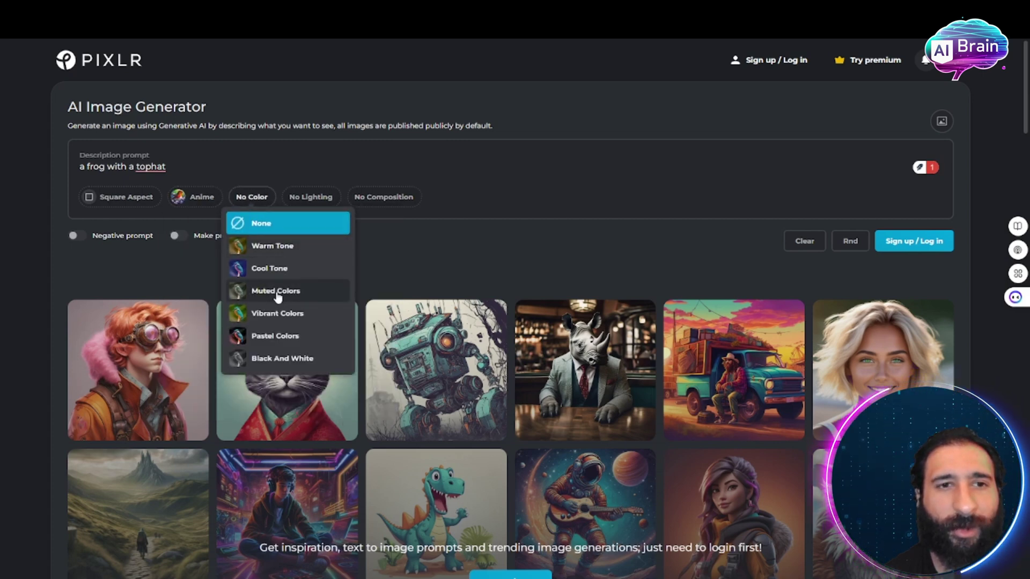
click(271, 250)
Set the lighting to Backlight and bring up the sign-in window
mouse_move(336, 198)
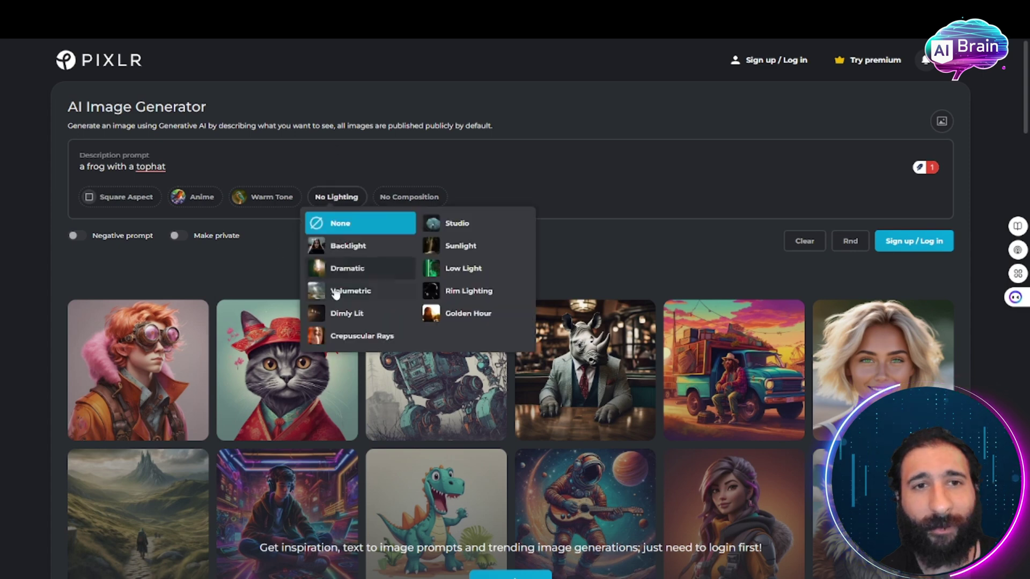
click(345, 244)
mouse_move(392, 198)
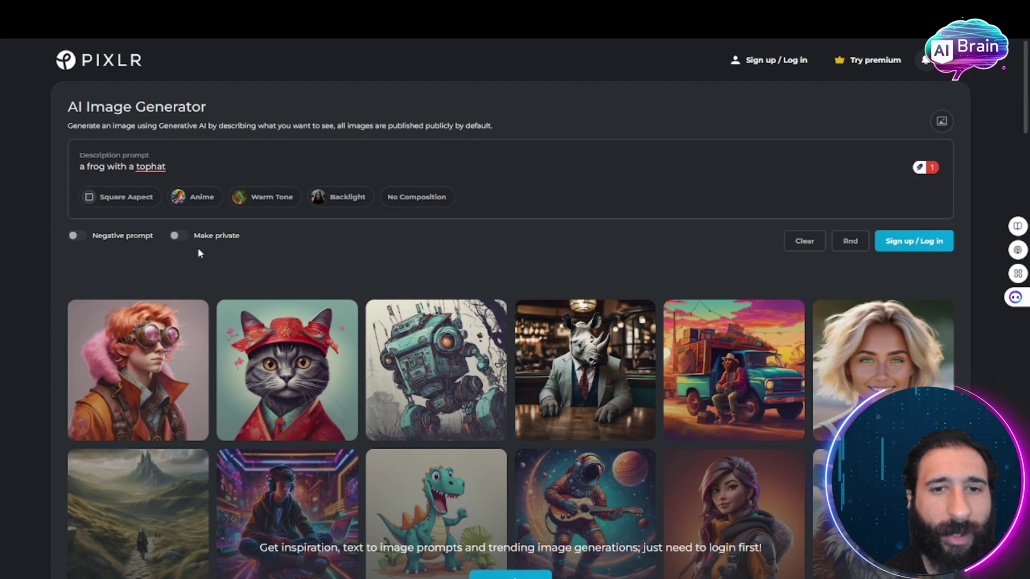
click(902, 252)
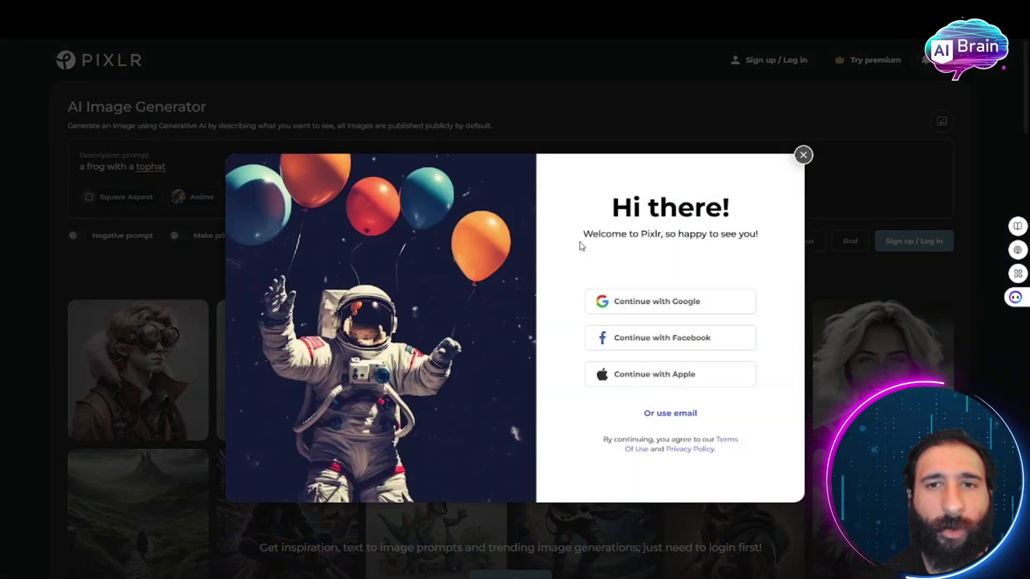
Sign in with a Google account and dismiss the welcome pricing page
click(599, 300)
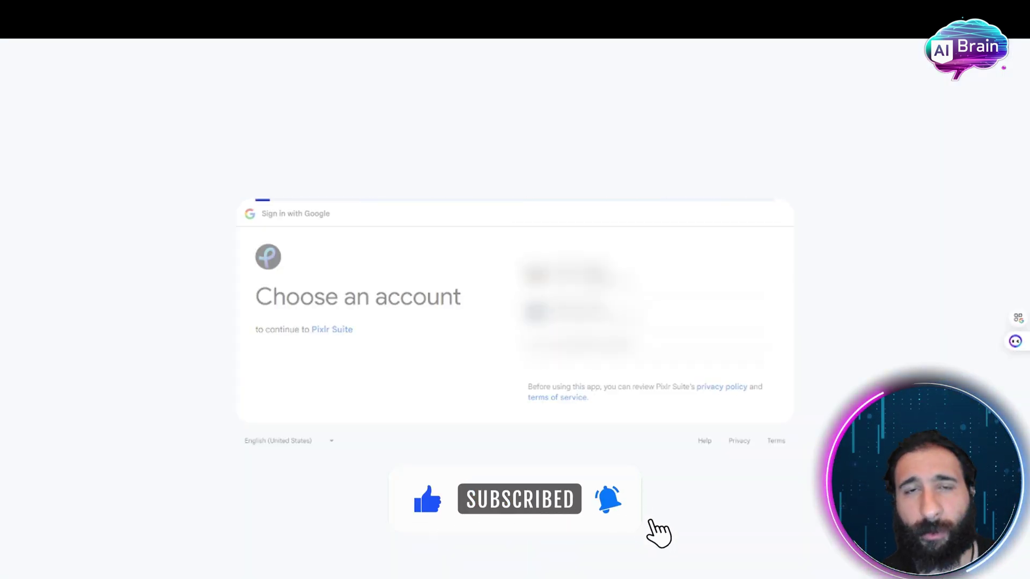
click(731, 388)
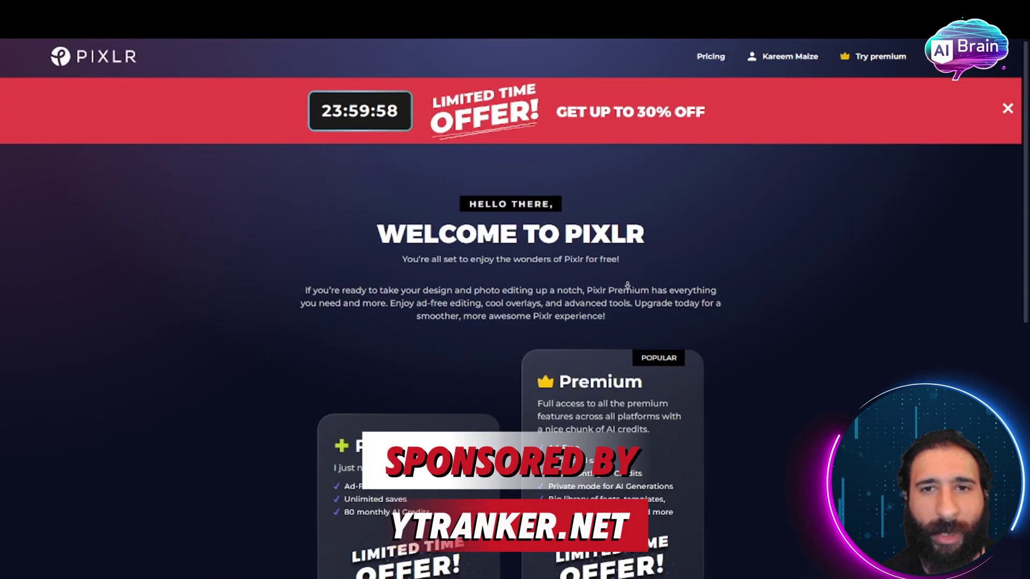
scroll(628, 268, down, 5)
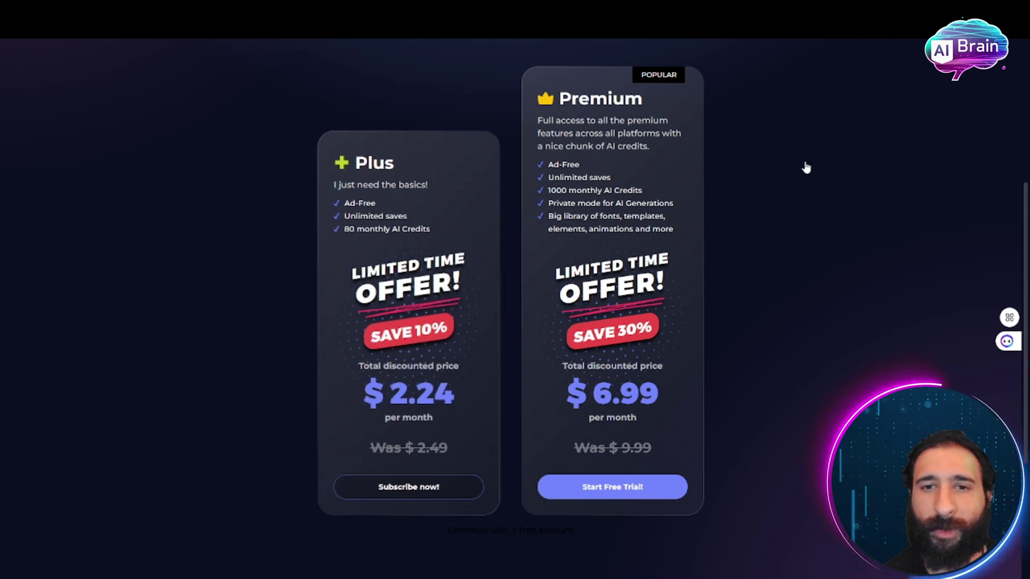
click(806, 168)
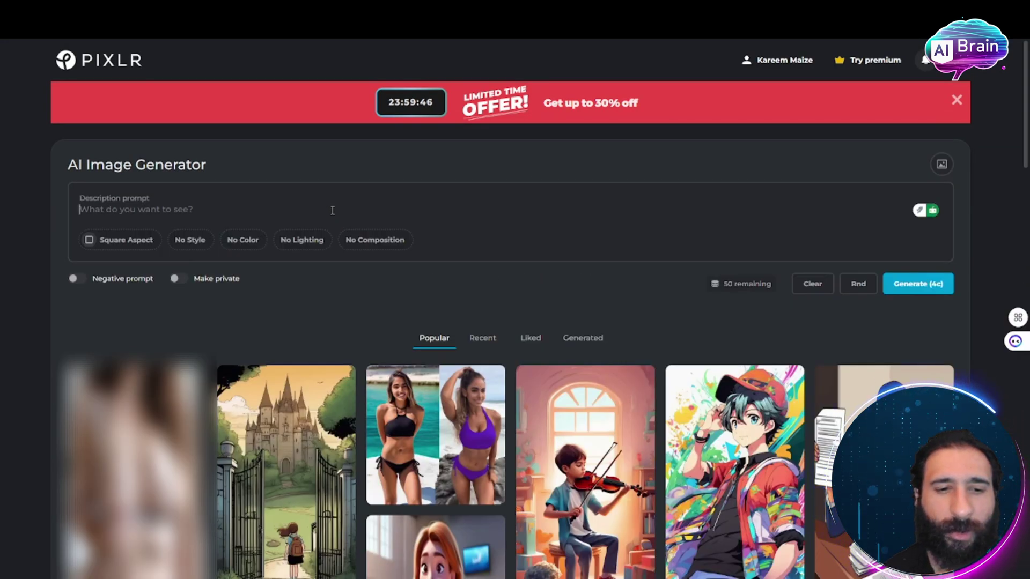
Enter the prompt 'a frog with a tophat' and set the style to Anime
click(332, 210)
text(a fo)
text(rog with a tophat)
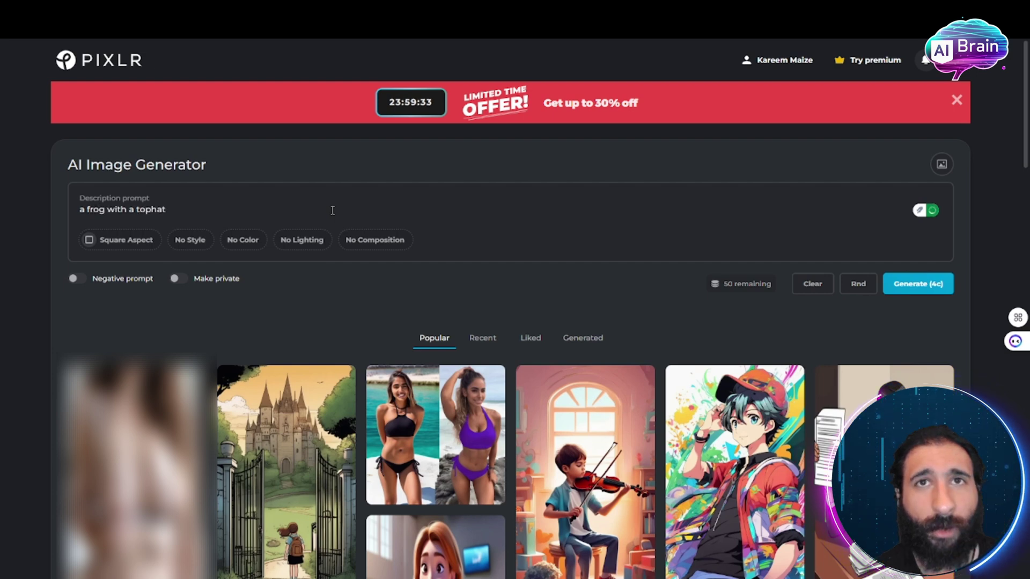
click(126, 239)
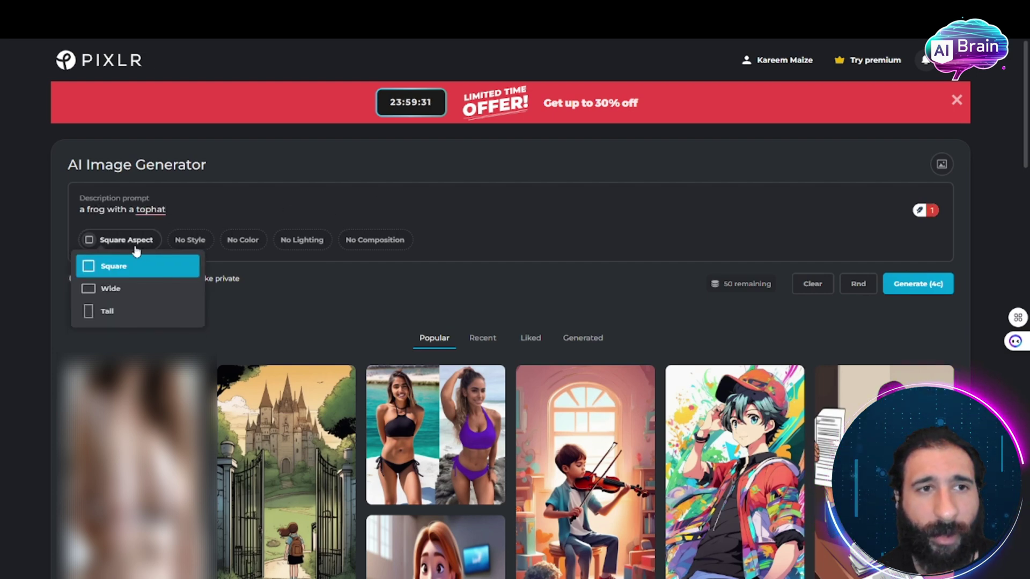
click(190, 240)
click(210, 288)
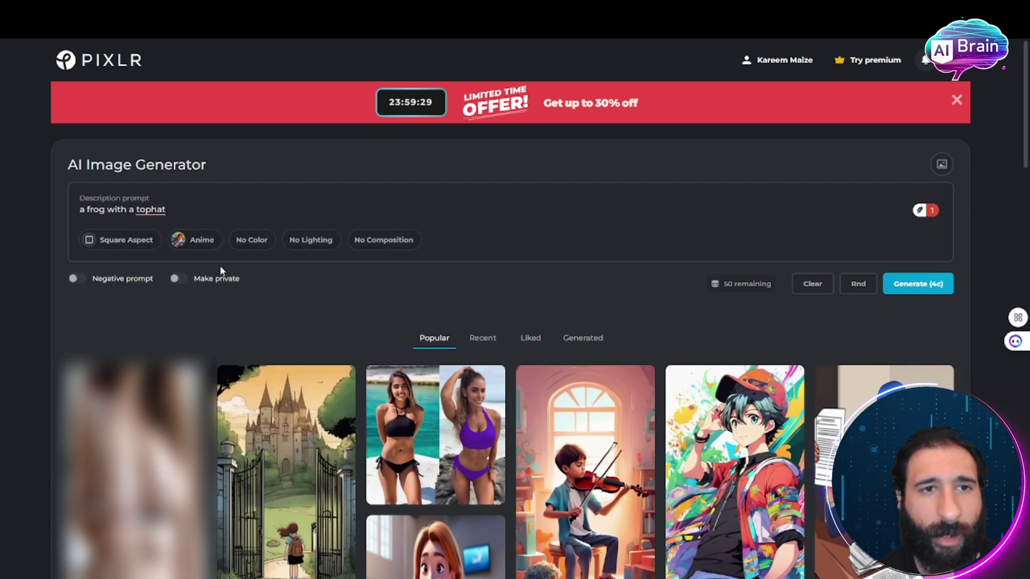
Set Cool Tone colour and Backlight lighting, generate four frog images, and download one
click(254, 241)
click(261, 311)
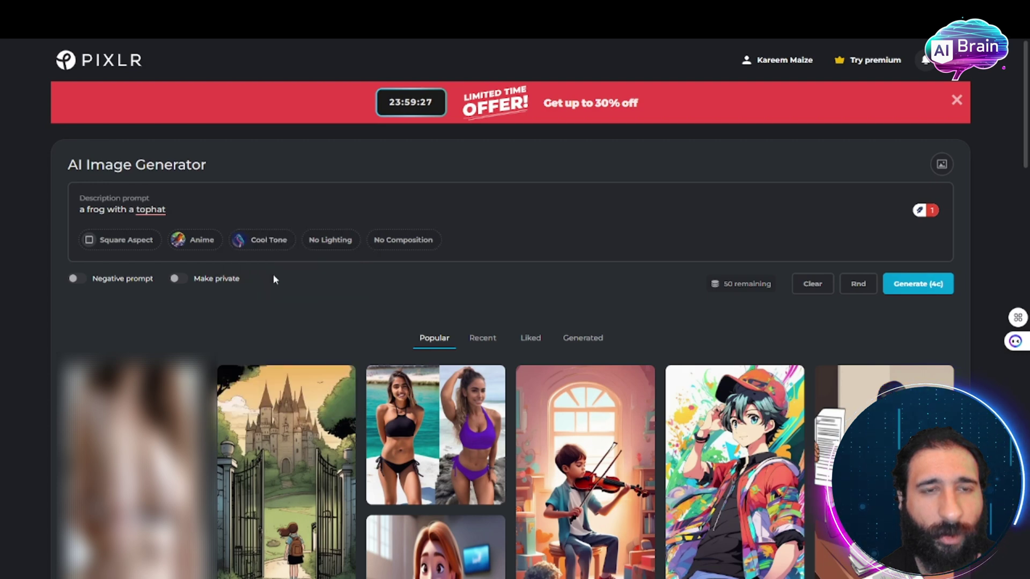
click(331, 240)
click(333, 287)
click(433, 240)
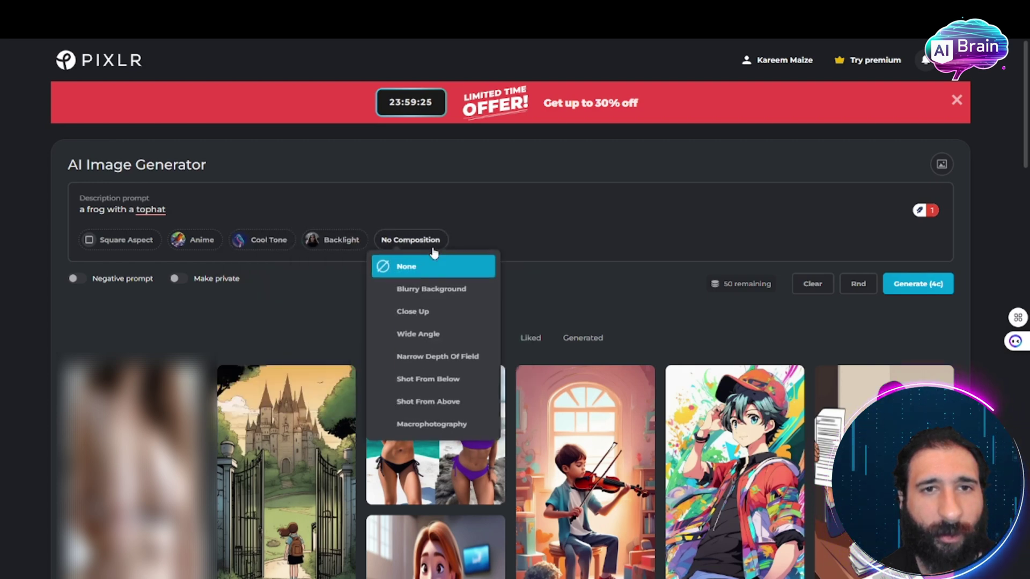
click(918, 284)
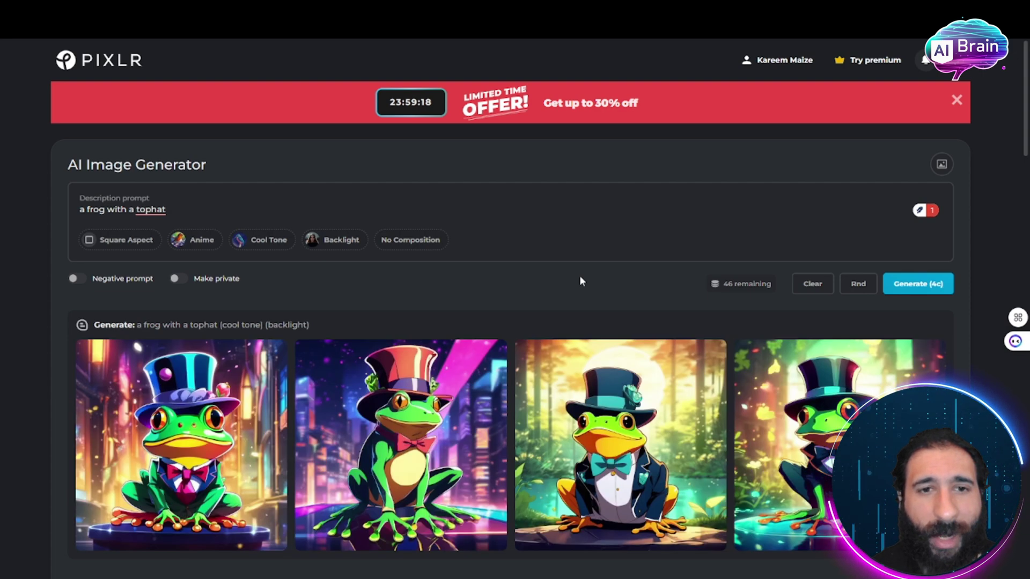
click(484, 529)
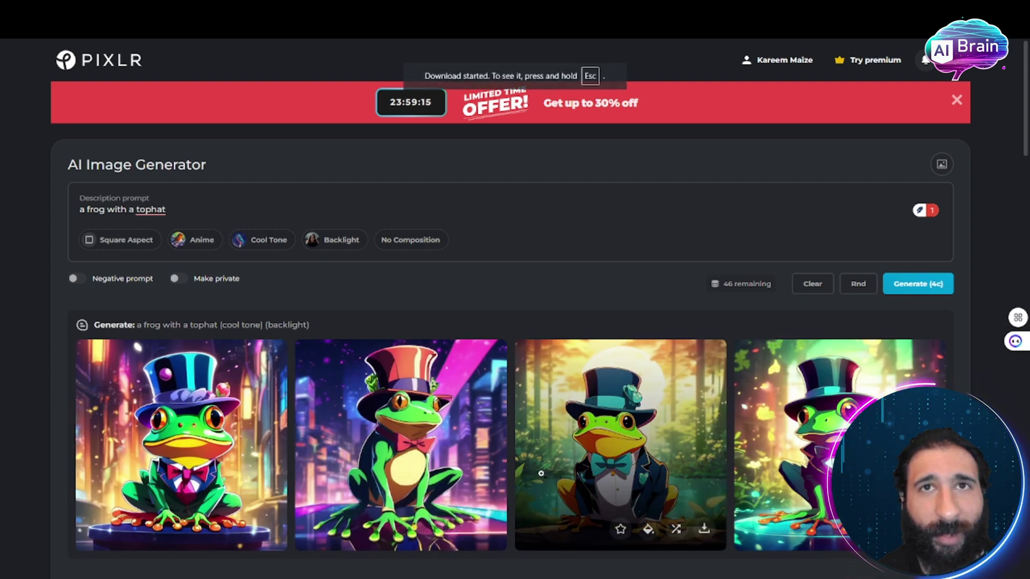
Replace the frog prompt with the start of a doge prompt, 'a doge wit'
click(237, 213)
key(ctrl+a)
text(a doge wit)
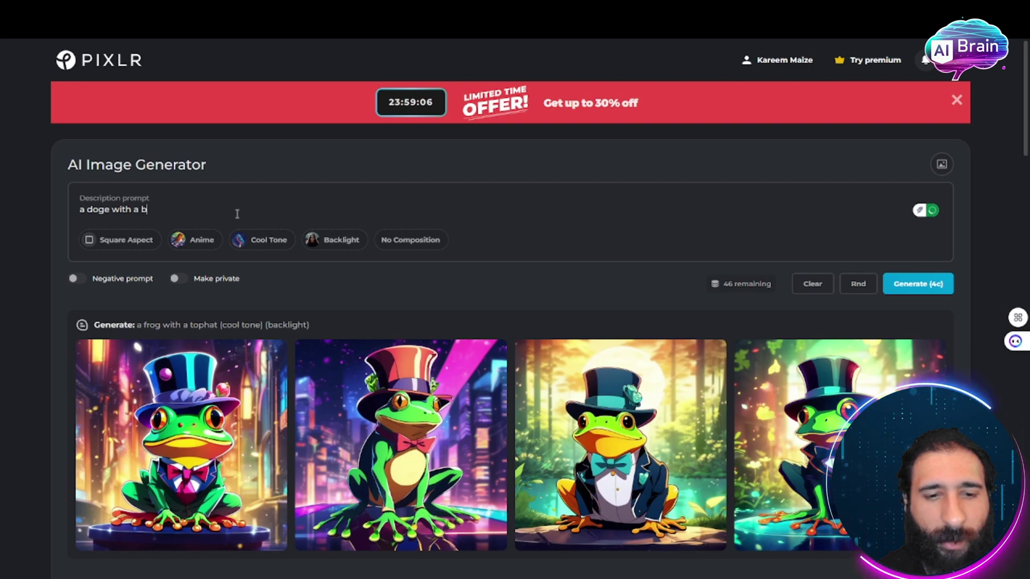
Apply Neon Punk style, Vibrant Colors, Volumetric lighting and Shot From Above, then generate
click(197, 240)
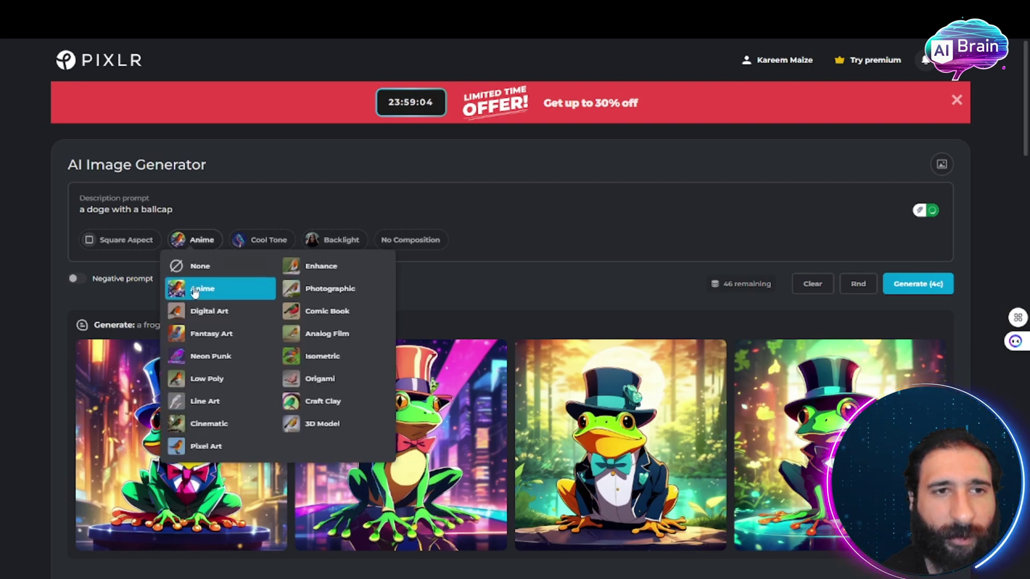
click(227, 358)
click(280, 239)
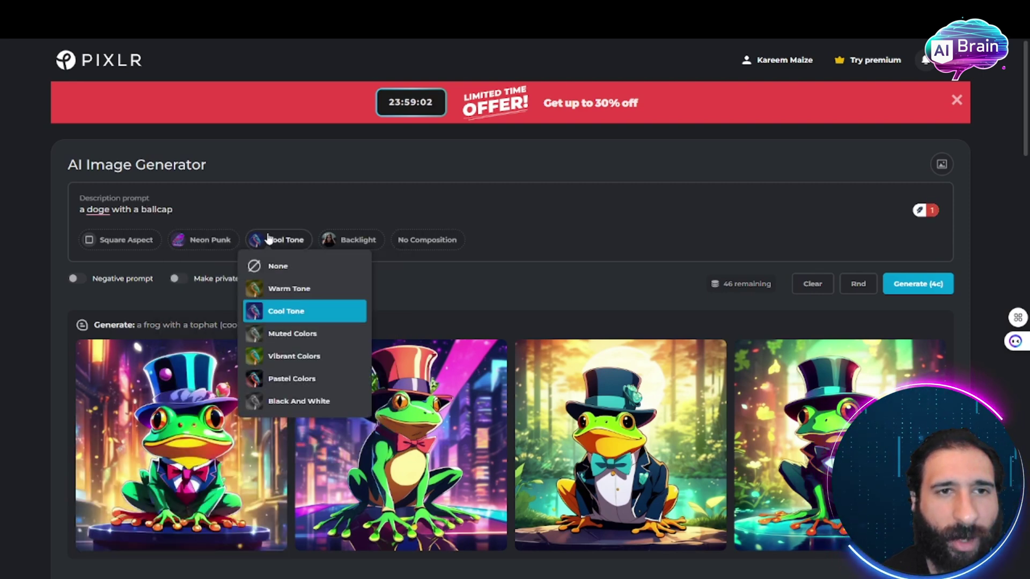
click(294, 356)
click(370, 239)
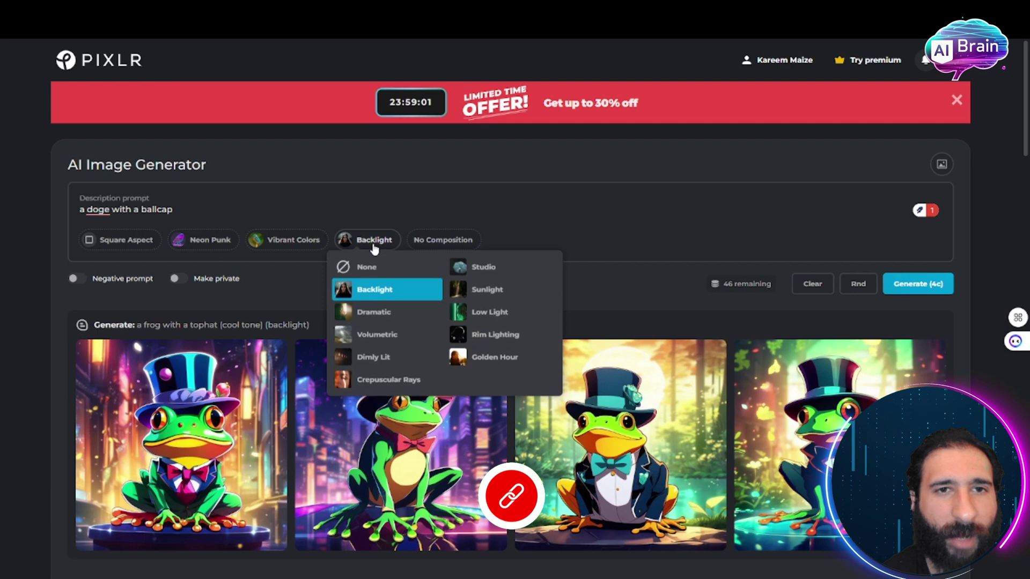
click(384, 336)
click(427, 240)
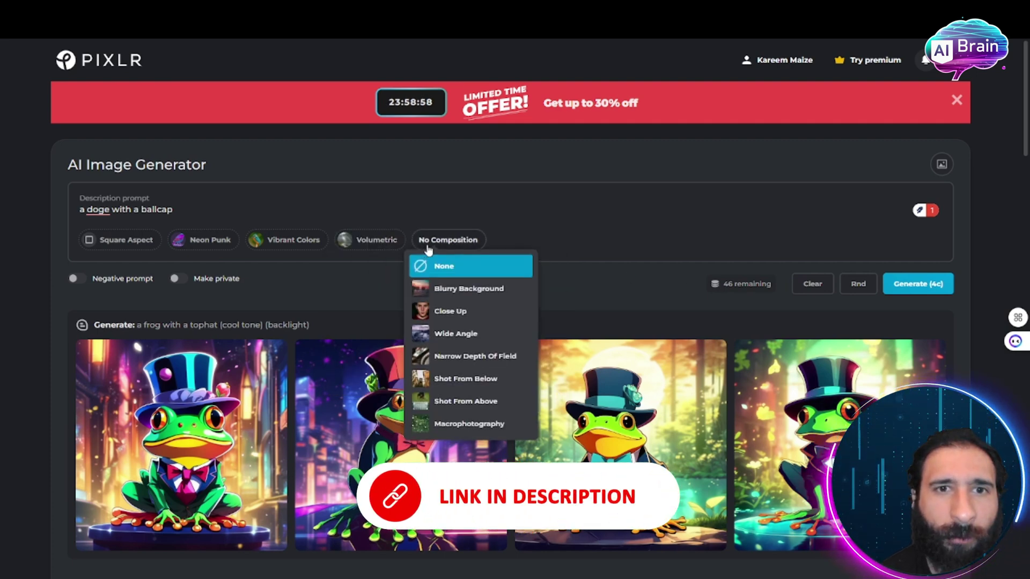
click(470, 403)
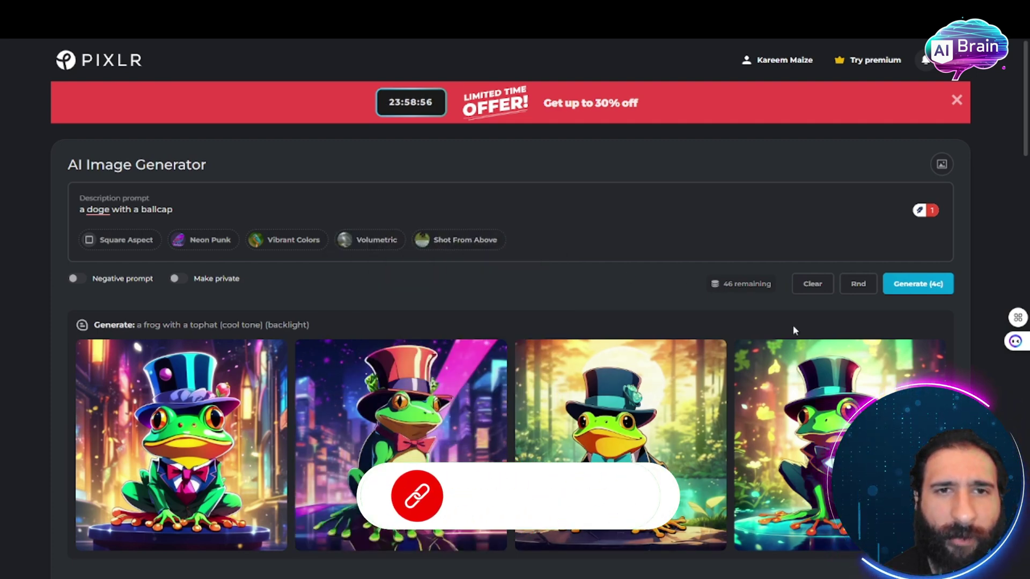
click(910, 293)
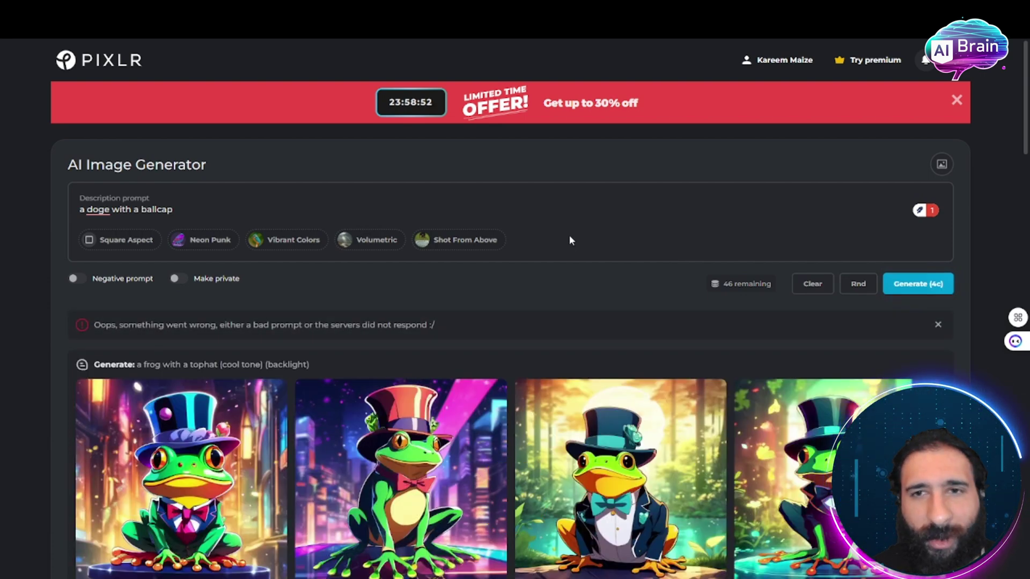
Retry generation to get four neon doge-in-ballcap images and download the first one
click(886, 285)
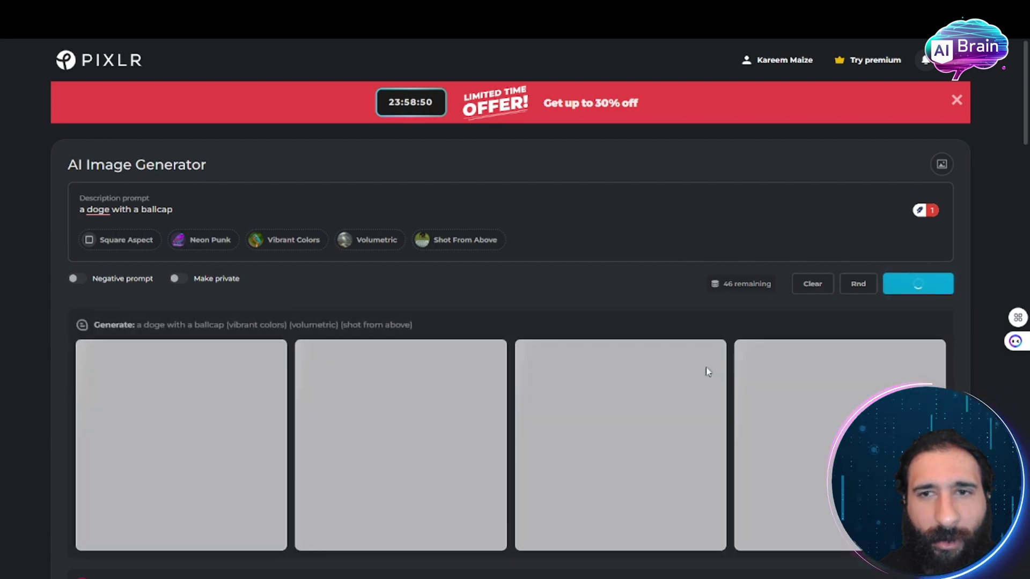
scroll(601, 288, down, 10)
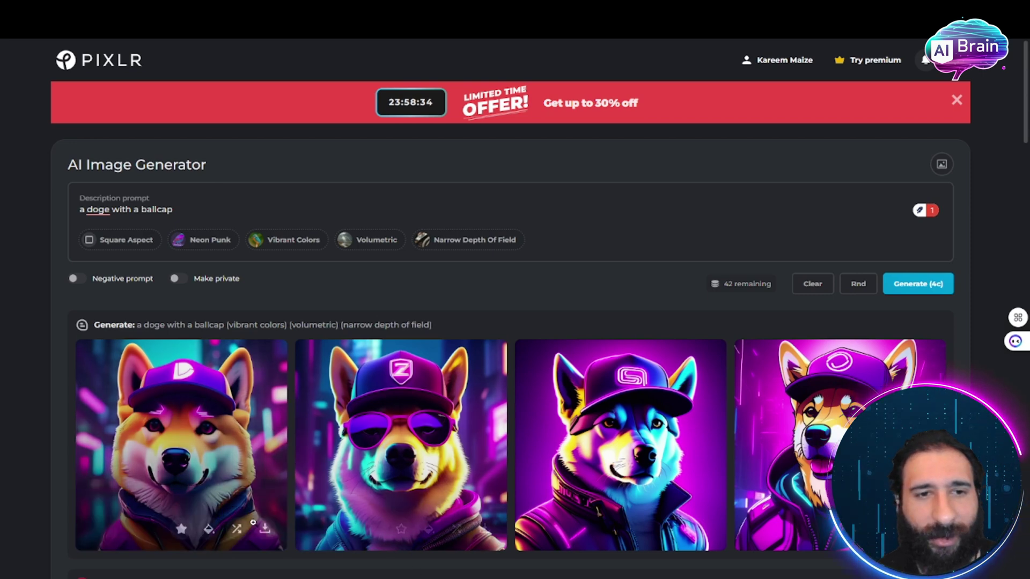
click(265, 529)
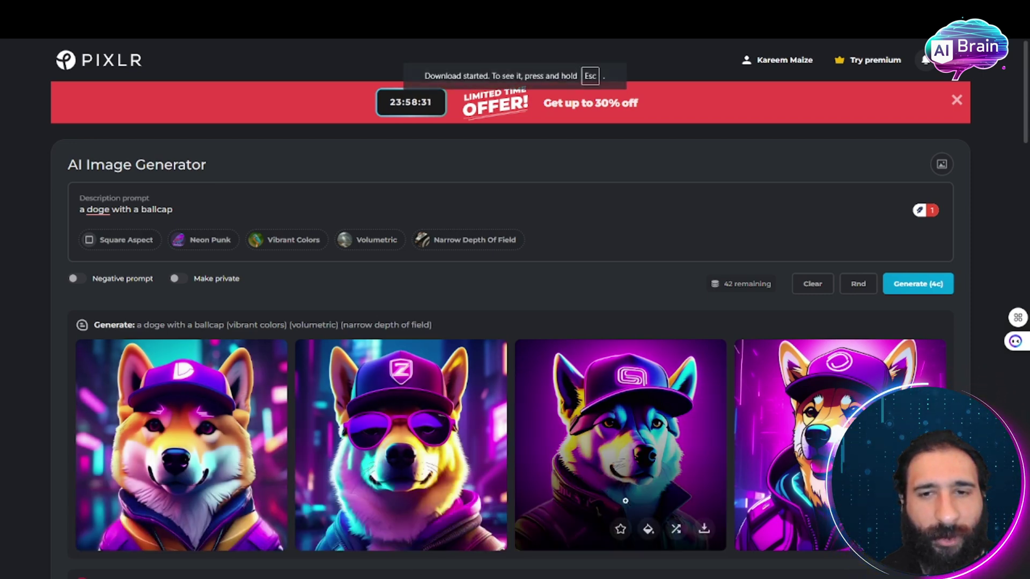
Replace the prompt with 'a samurai drinking a beer' using Cinematic style, Pastel Colors and Dramatic lighting
triple_click(141, 210)
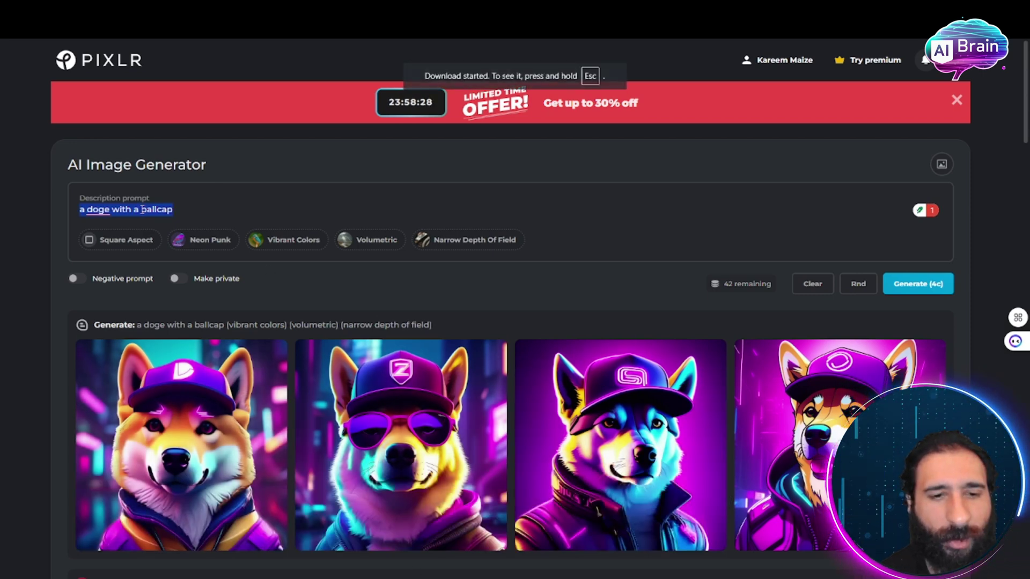
text(a sam)
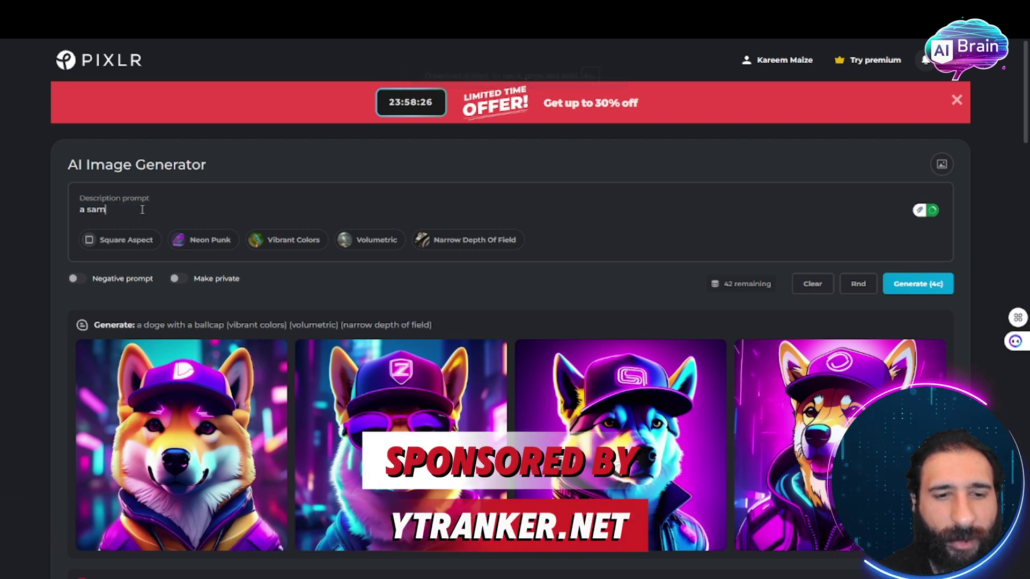
text(urai drinking a beer)
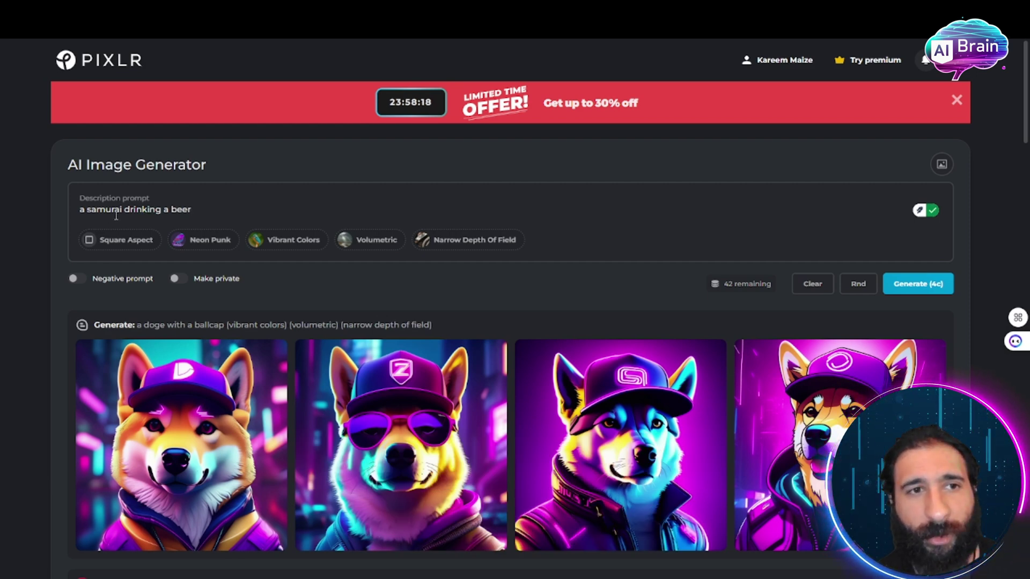
click(206, 240)
click(215, 425)
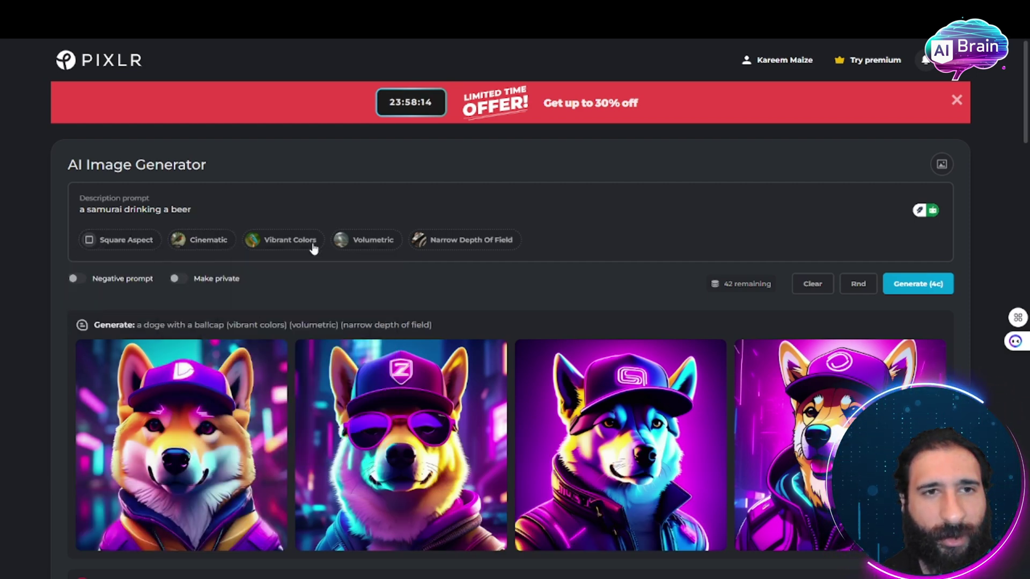
click(312, 243)
click(309, 382)
click(353, 239)
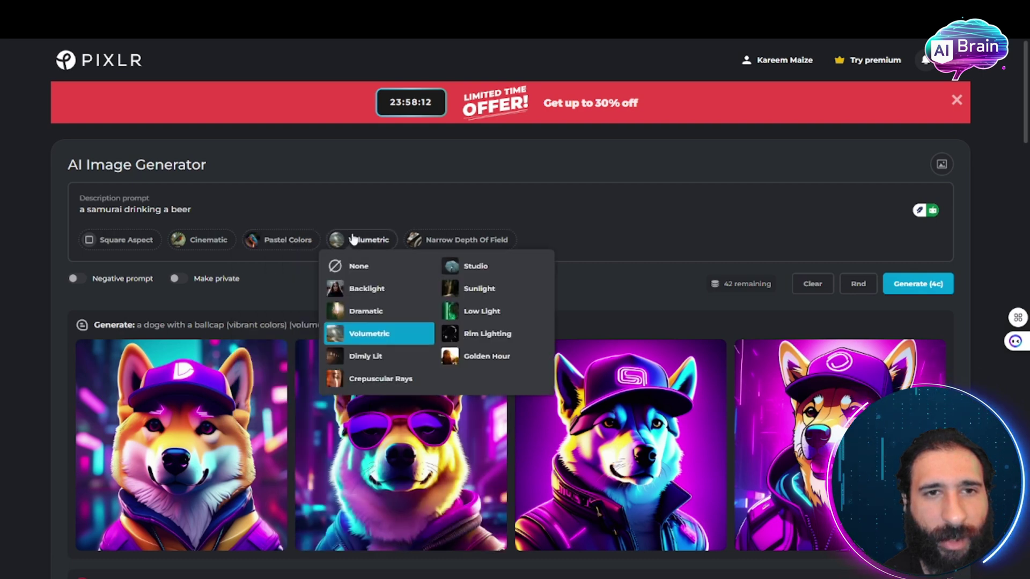
click(366, 311)
click(460, 239)
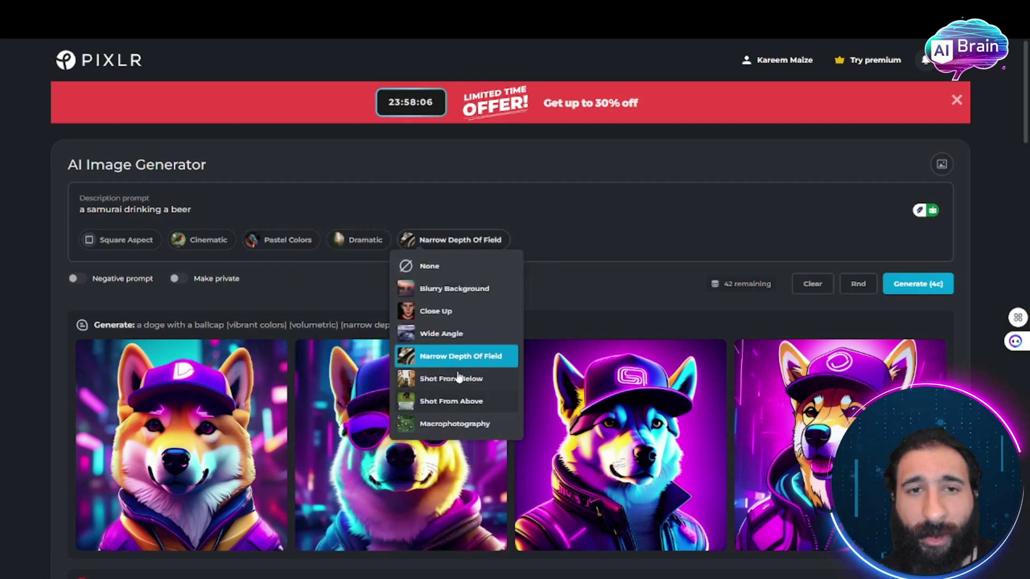
Set composition to None, generate four samurai images, and download the second one
click(429, 266)
key(Return)
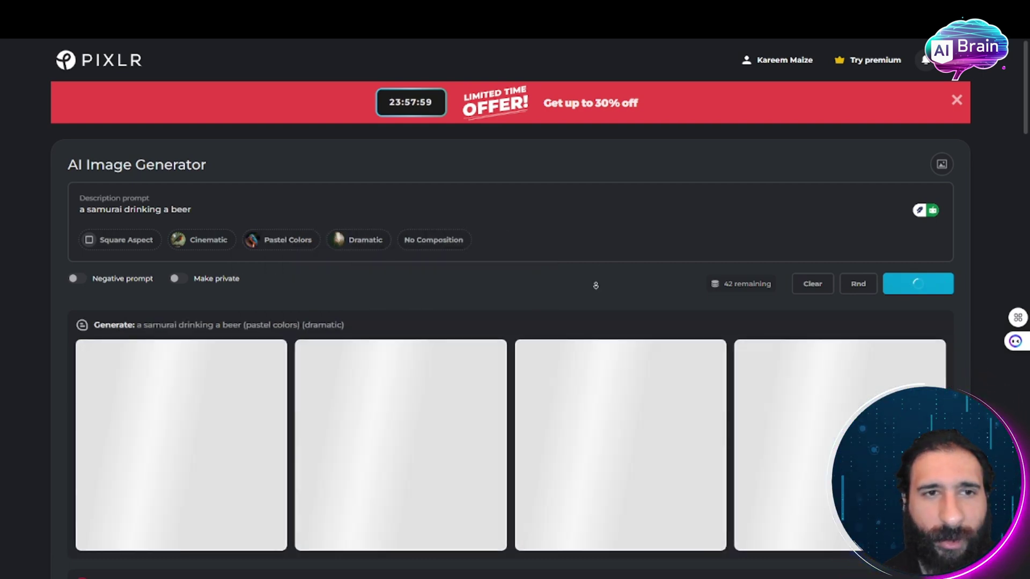
scroll(594, 315, down, 1)
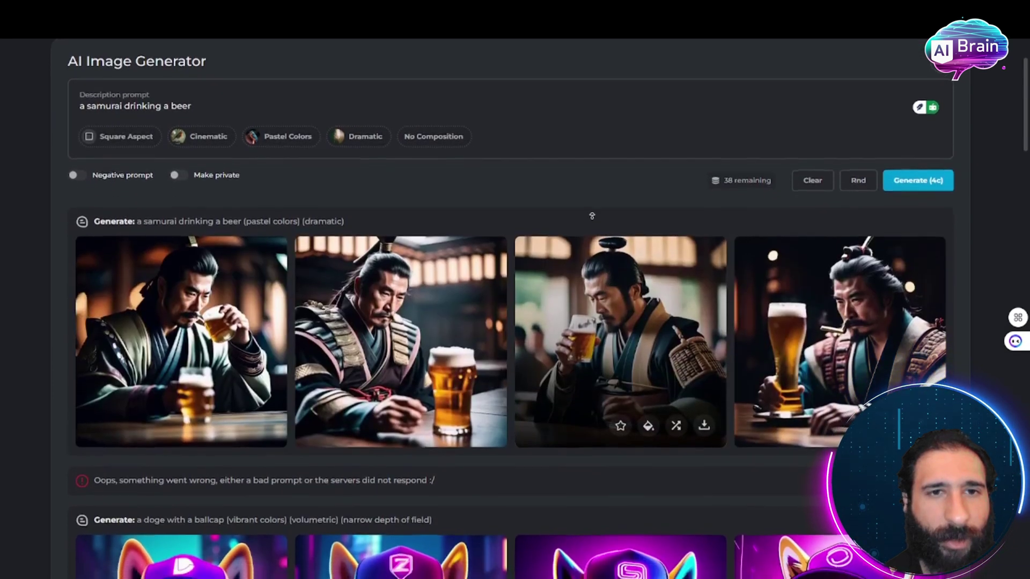
scroll(594, 214, up, 2)
mouse_move(447, 417)
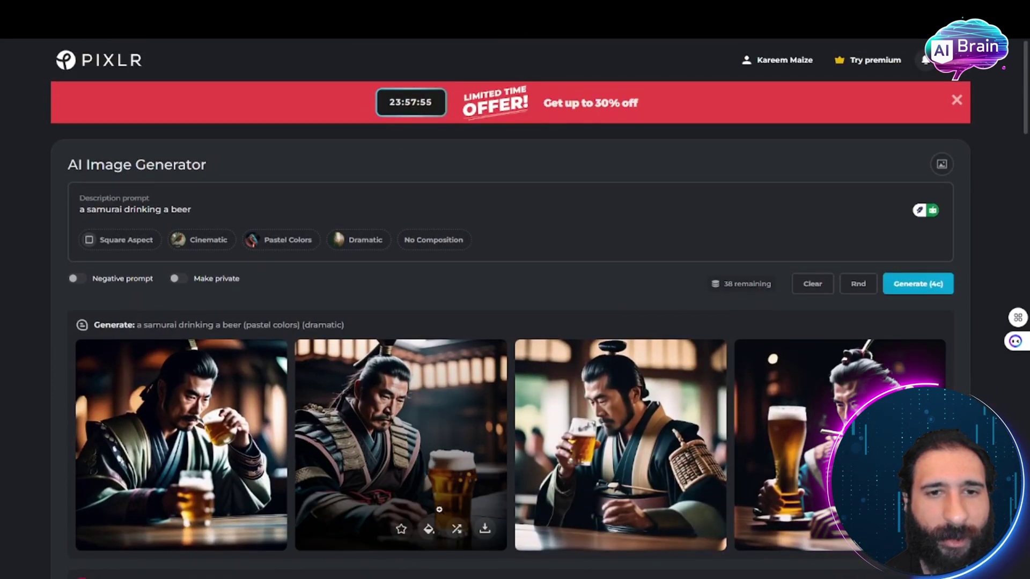
click(485, 529)
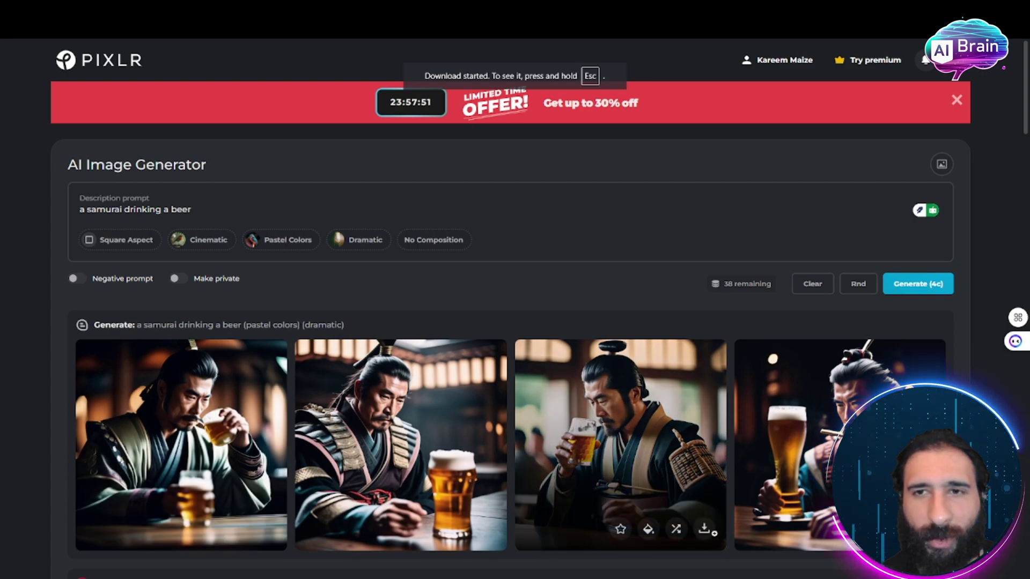
scroll(654, 193, down, 3)
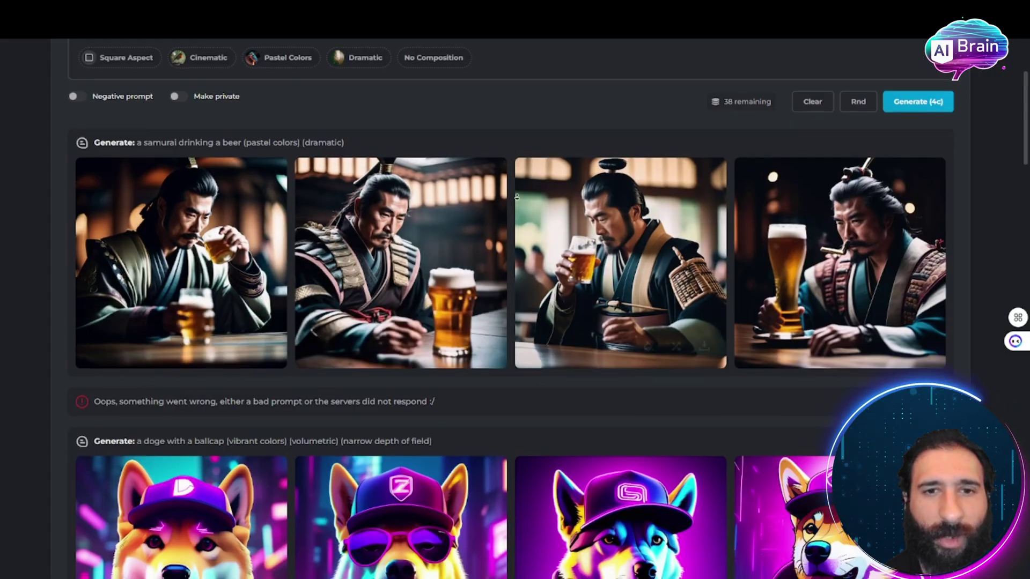
Review the earlier results, then switch the aspect to Wide and generate four wide samurai images
scroll(517, 196, down, 15)
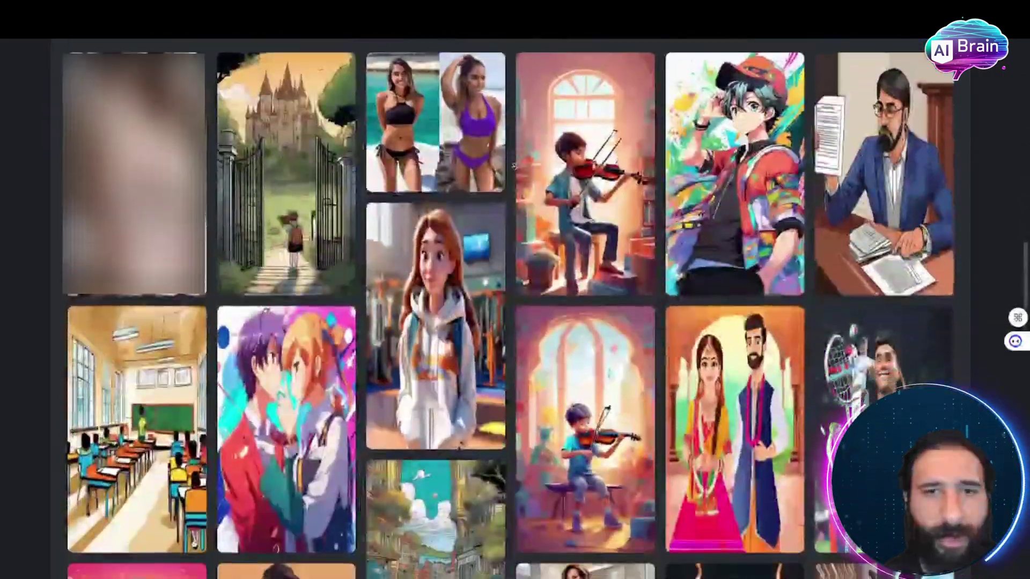
scroll(514, 166, down, 12)
scroll(510, 308, down, 12)
scroll(509, 309, down, 8)
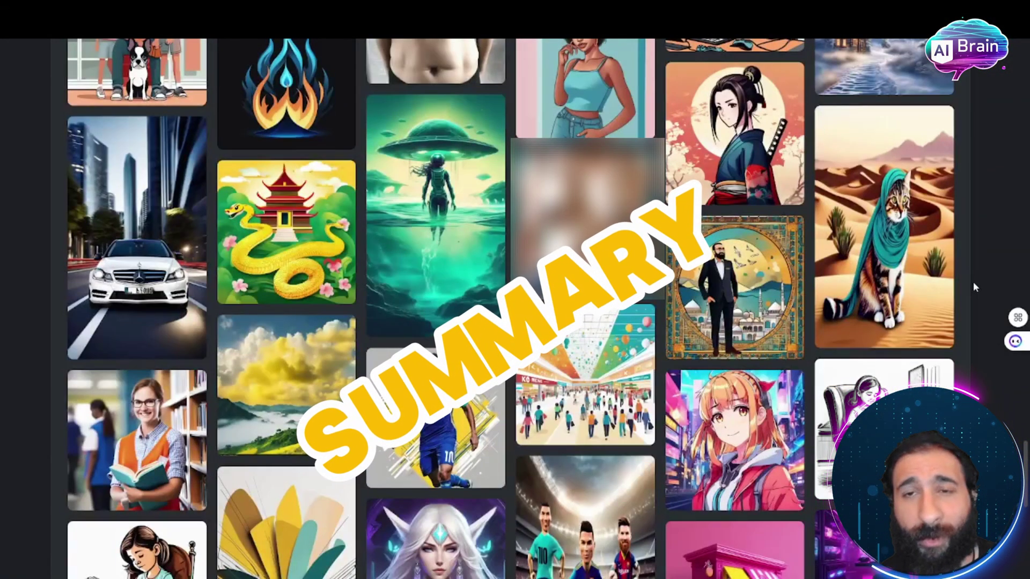
scroll(973, 281, up, 15)
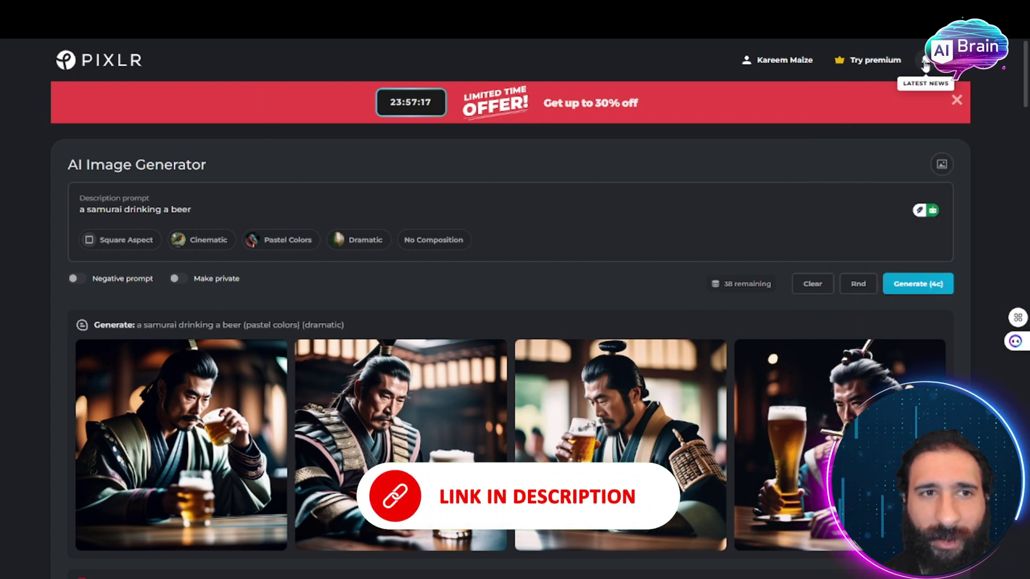
click(122, 240)
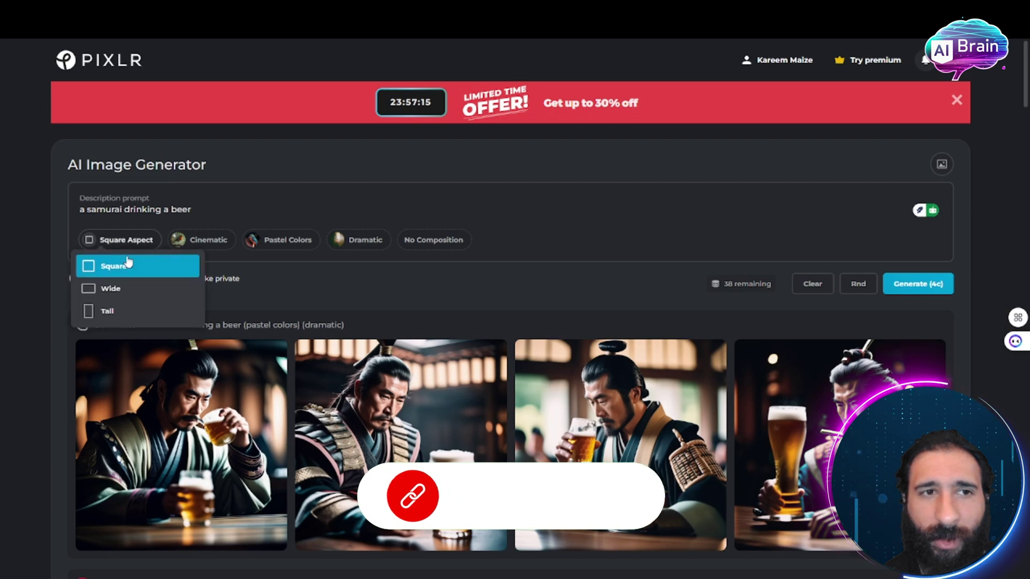
click(127, 289)
click(932, 290)
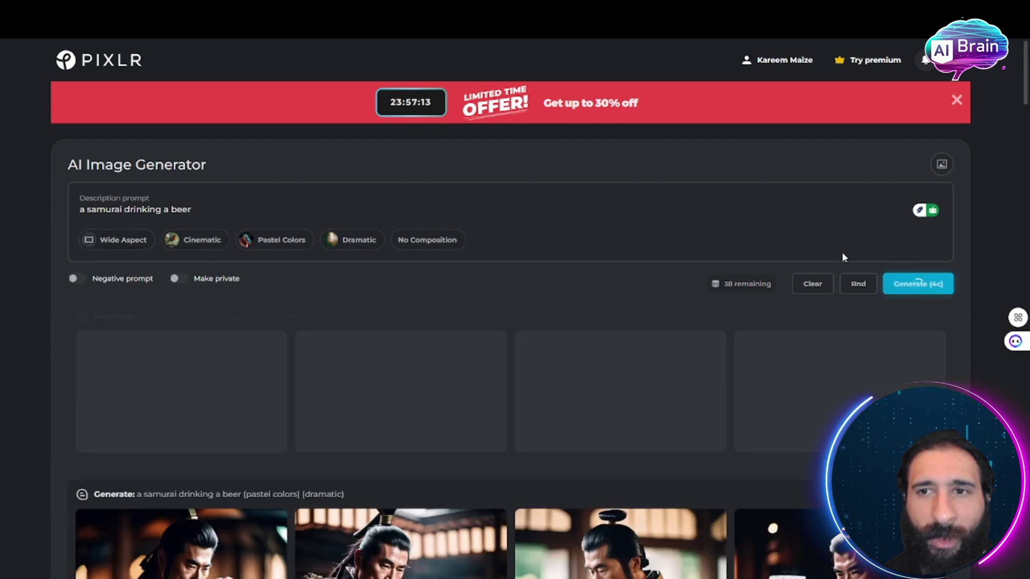